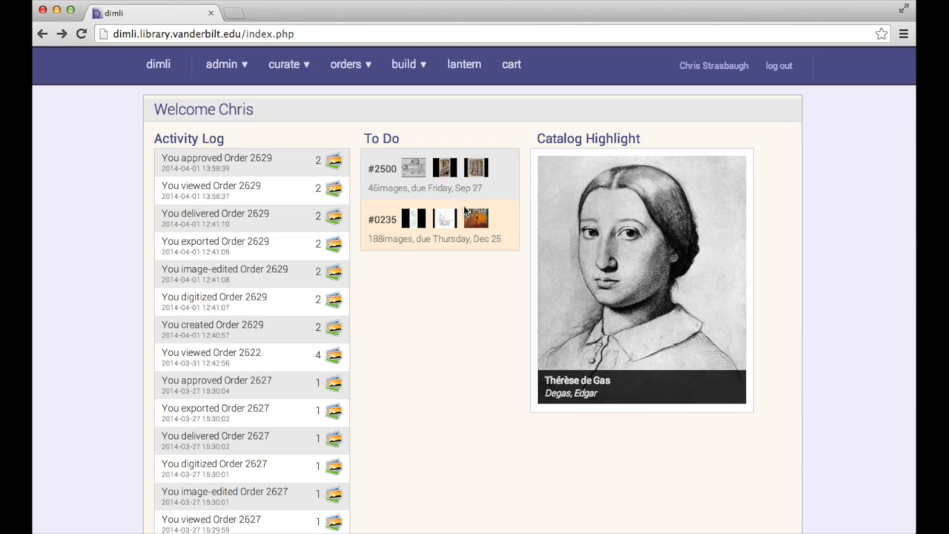
# Create a new order from the orders menu in the top bar.
pyautogui.click(352, 66)
pyautogui.click(354, 138)
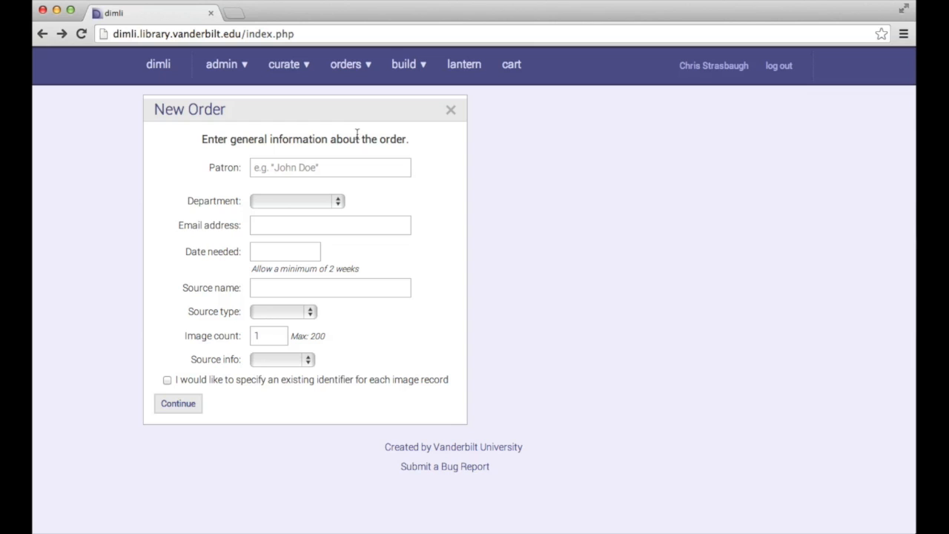
# Enter the patron's full name in the Patron field, replacing the mistyped first entry.
pyautogui.click(333, 167)
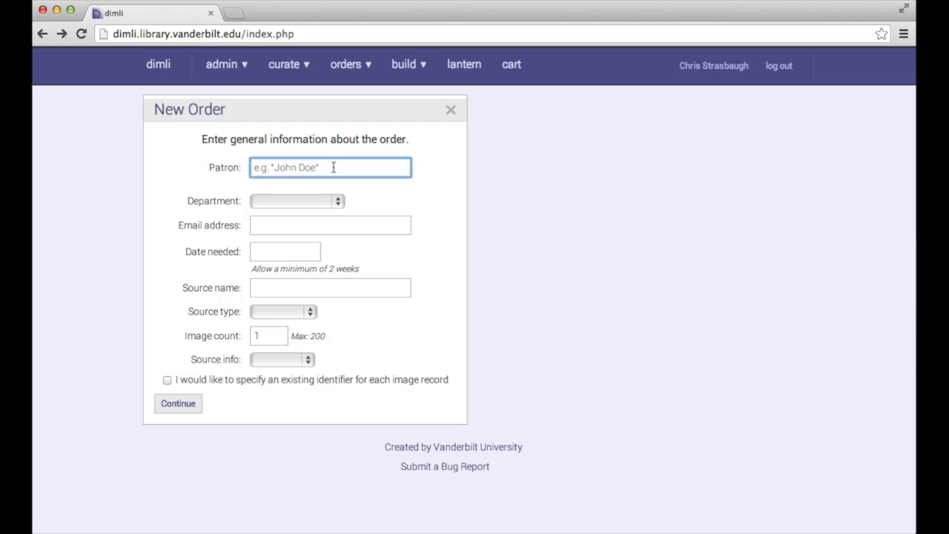
pyautogui.write('vivi')
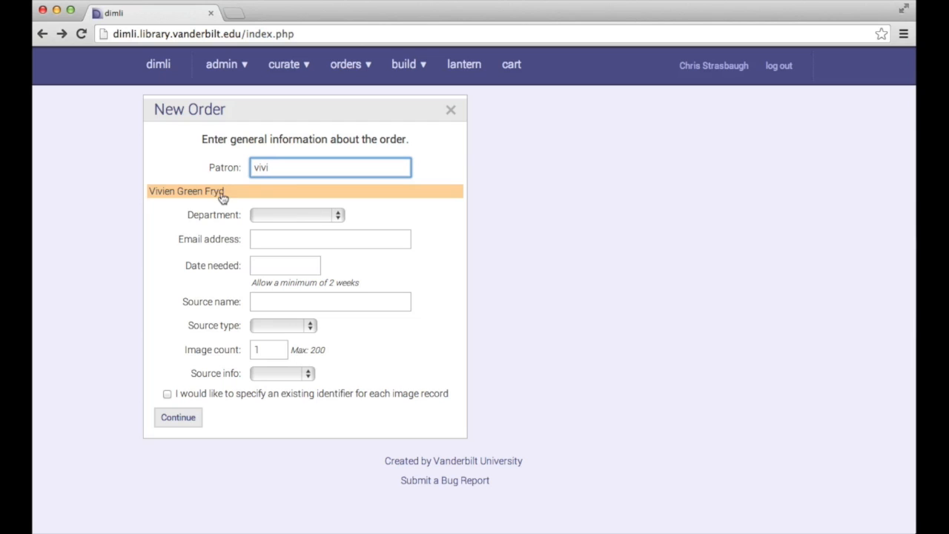
pyautogui.doubleClick(281, 164)
pyautogui.write('mi')
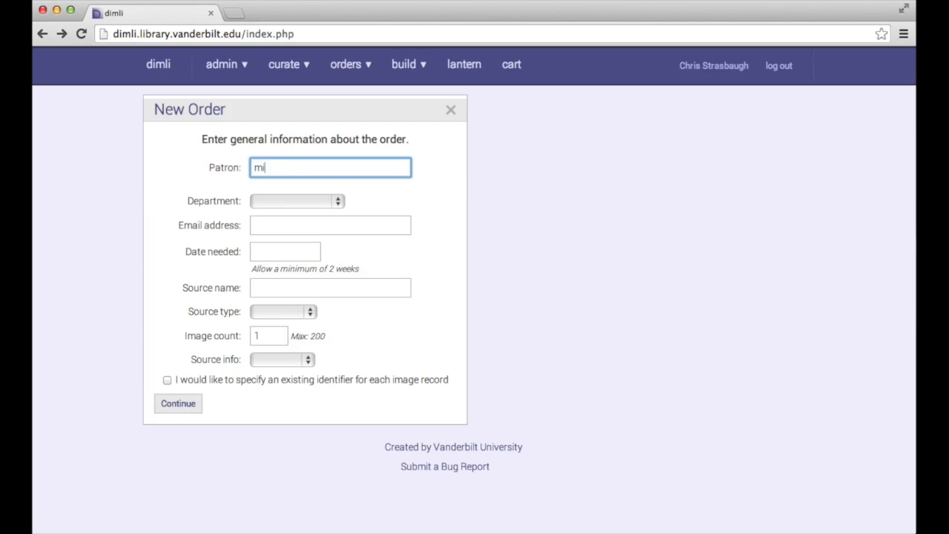
pyautogui.write('ckey mouse')
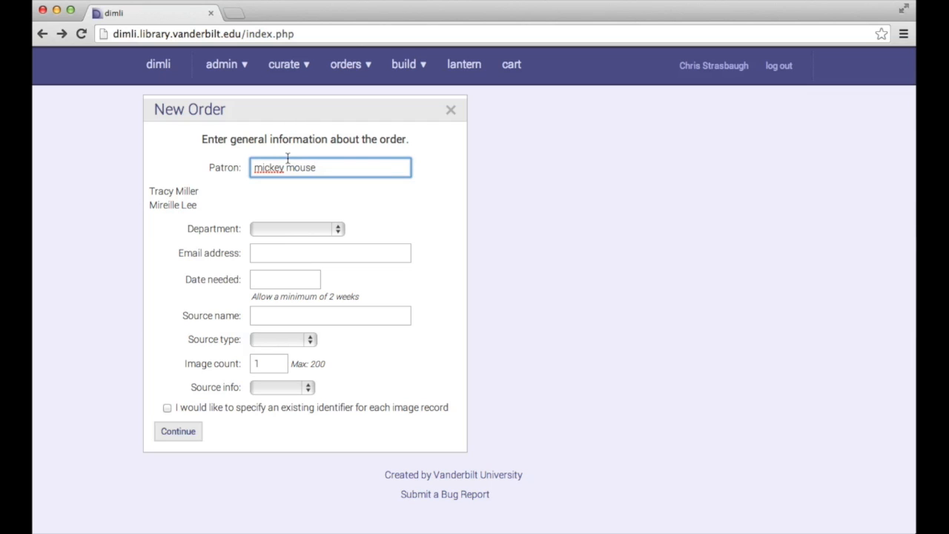
# Choose History of Art as the department and enter the patron's e-mail address.
pyautogui.click(288, 229)
pyautogui.click(287, 242)
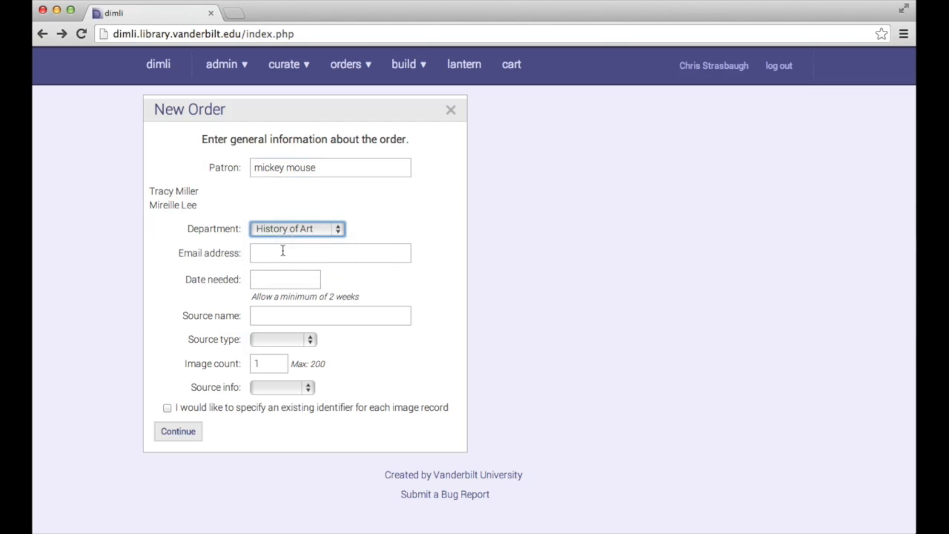
pyautogui.click(283, 252)
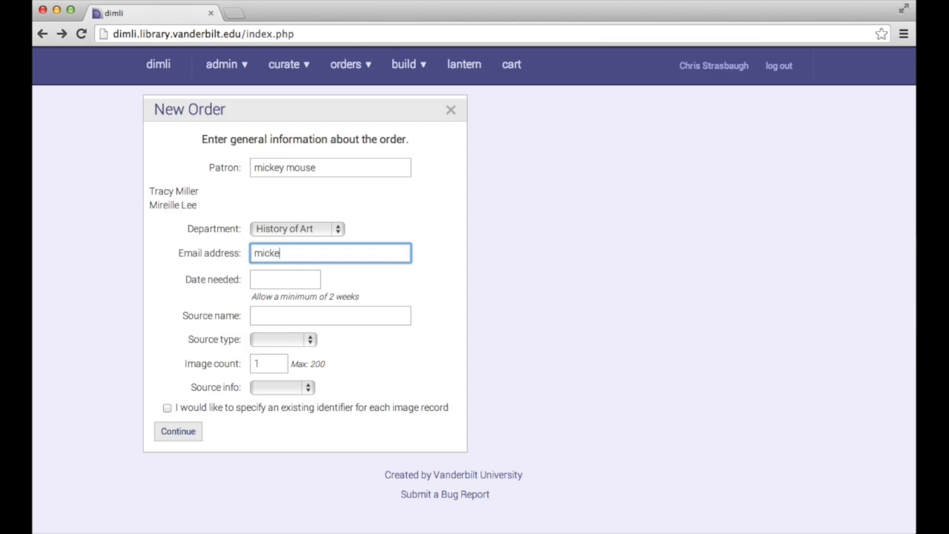
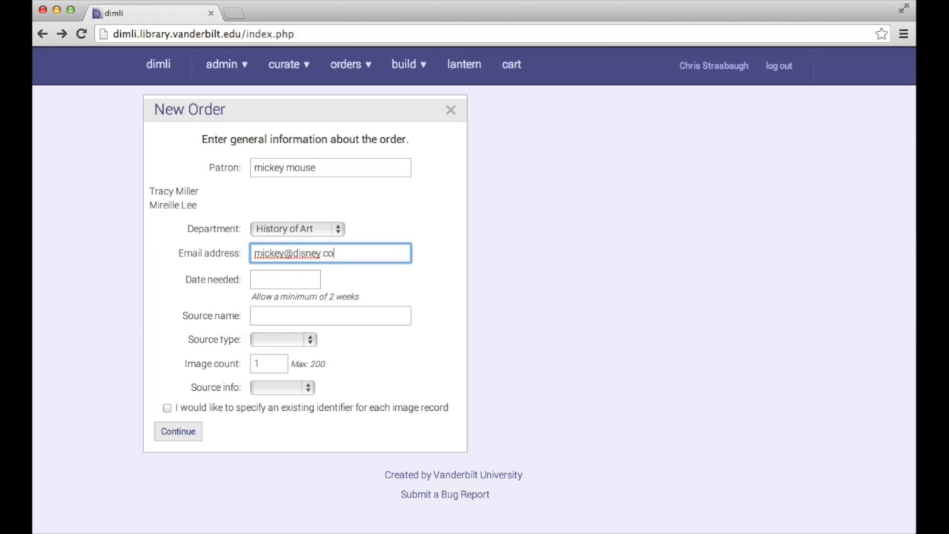
pyautogui.click(263, 283)
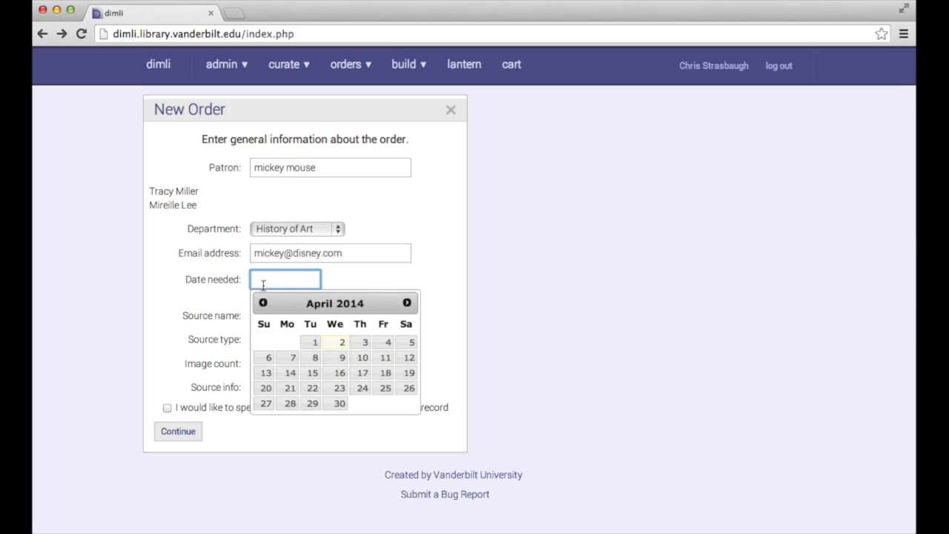
# Set needed date 2014-04-30, source name Disney's Greatest Hits and source type Book.
pyautogui.click(338, 404)
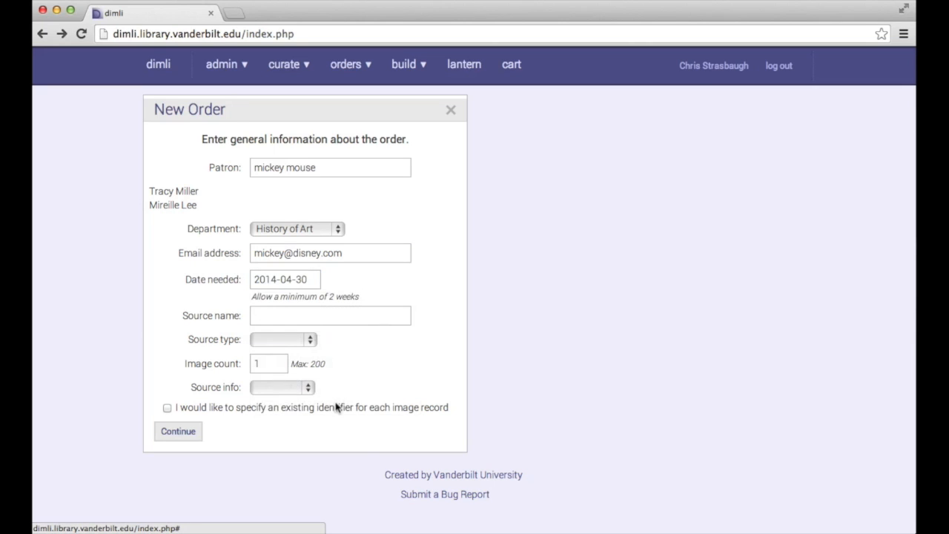
pyautogui.click(284, 314)
pyautogui.write("Disney's Greatest Hits")
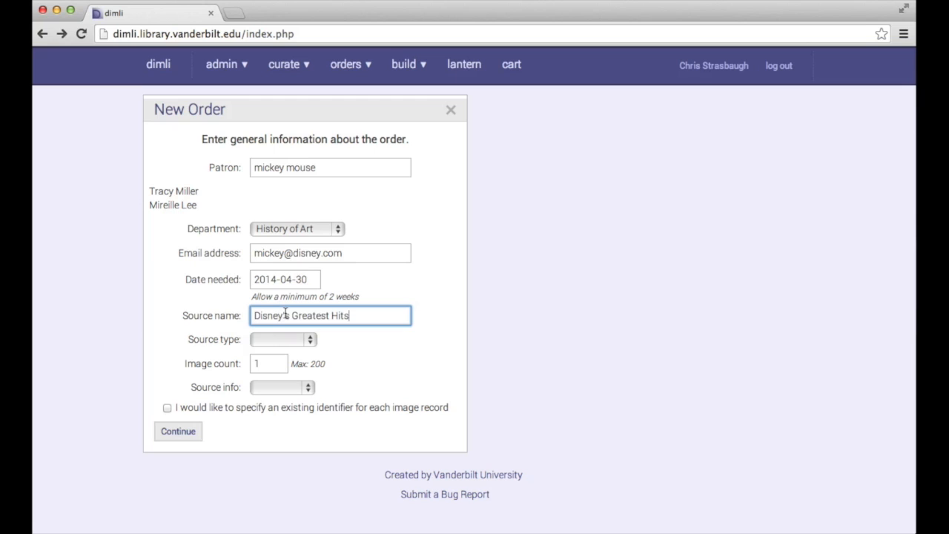
pyautogui.click(307, 341)
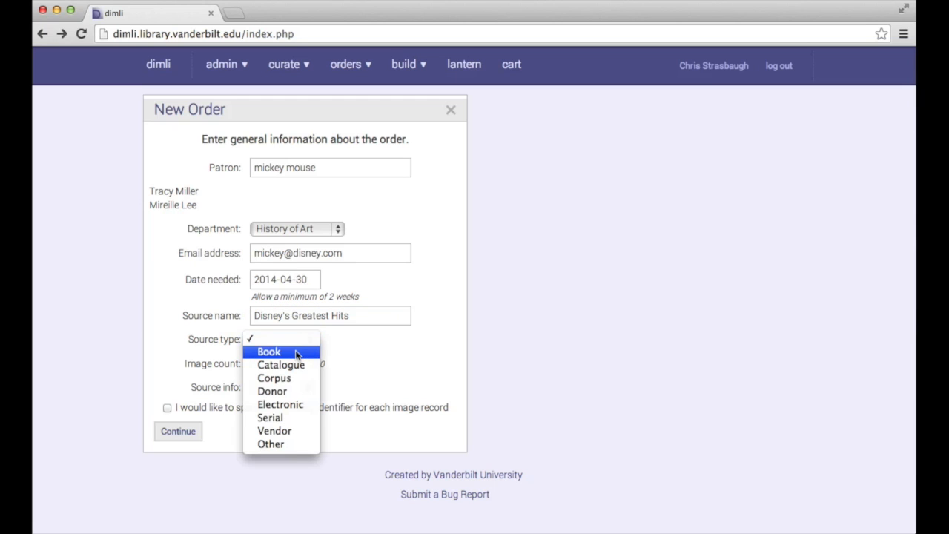
pyautogui.click(293, 351)
pyautogui.click(283, 343)
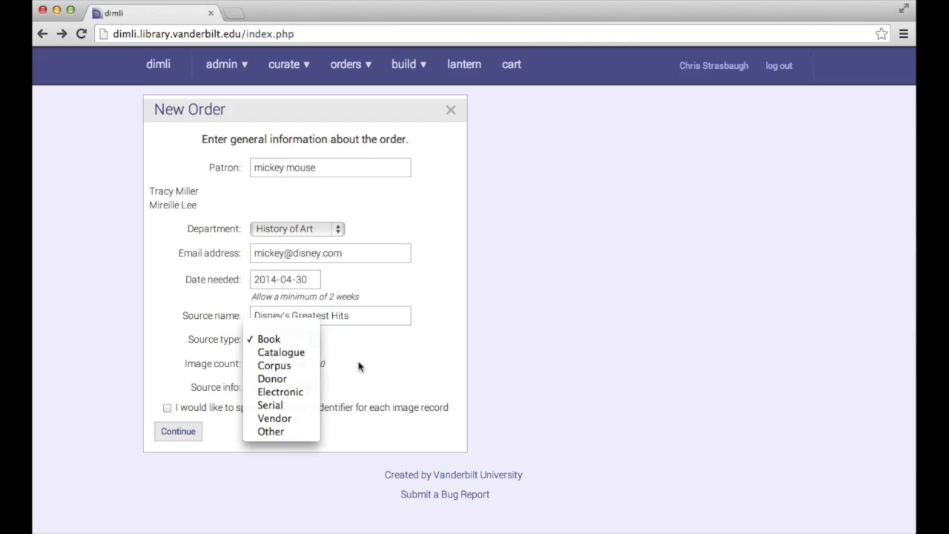
pyautogui.click(361, 366)
pyautogui.click(290, 364)
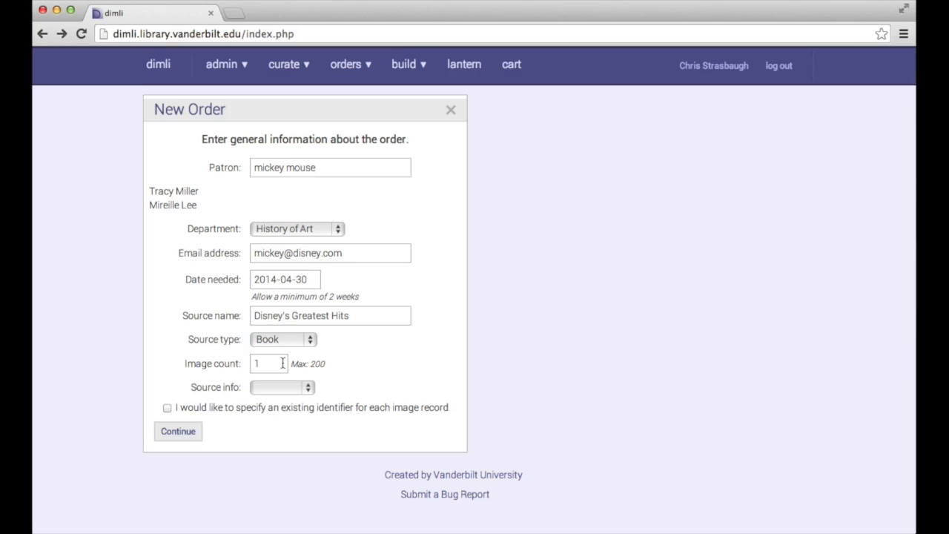
# Set image count to 6 and ISBN 383746392, request per-image identifiers, and continue.
pyautogui.moveTo(283, 364); pyautogui.dragTo(233, 362)
pyautogui.scroll(-1, 233, 362)
pyautogui.write('6')
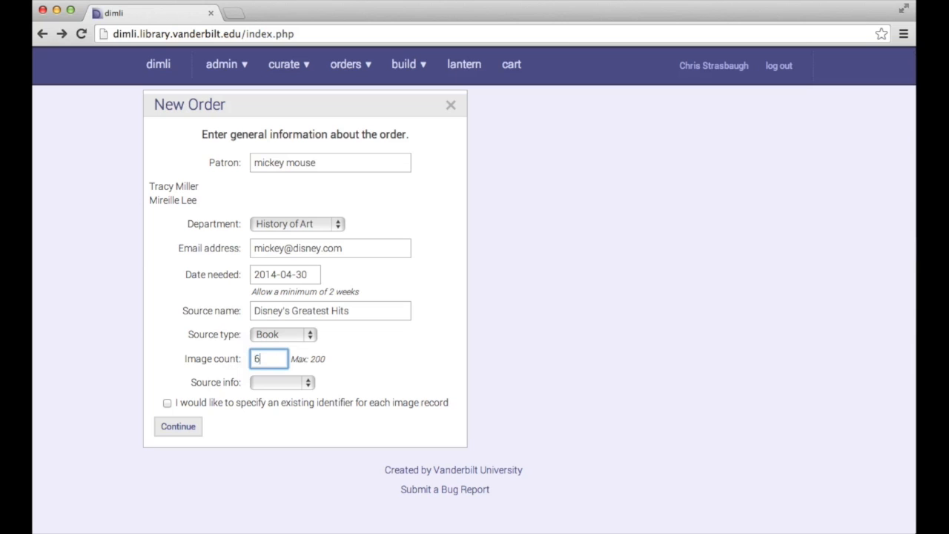
pyautogui.click(276, 384)
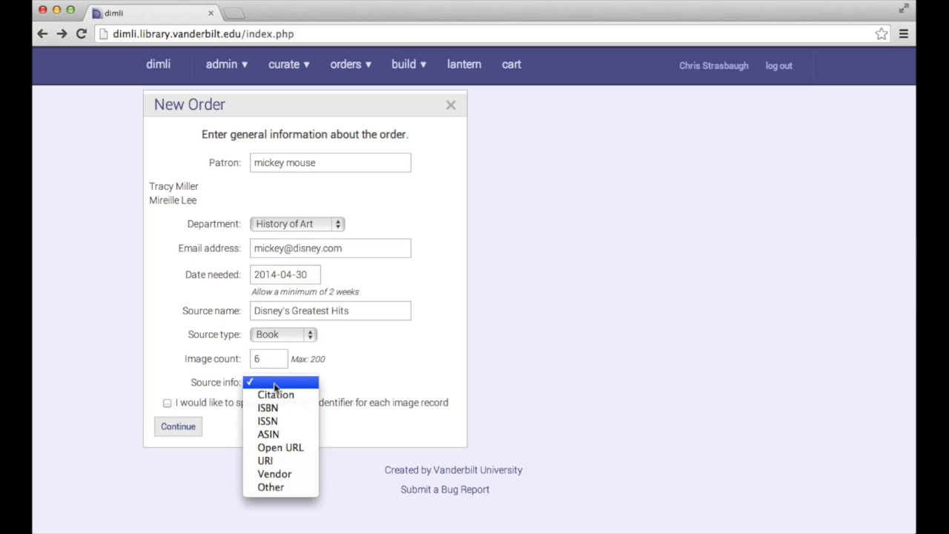
pyautogui.click(280, 407)
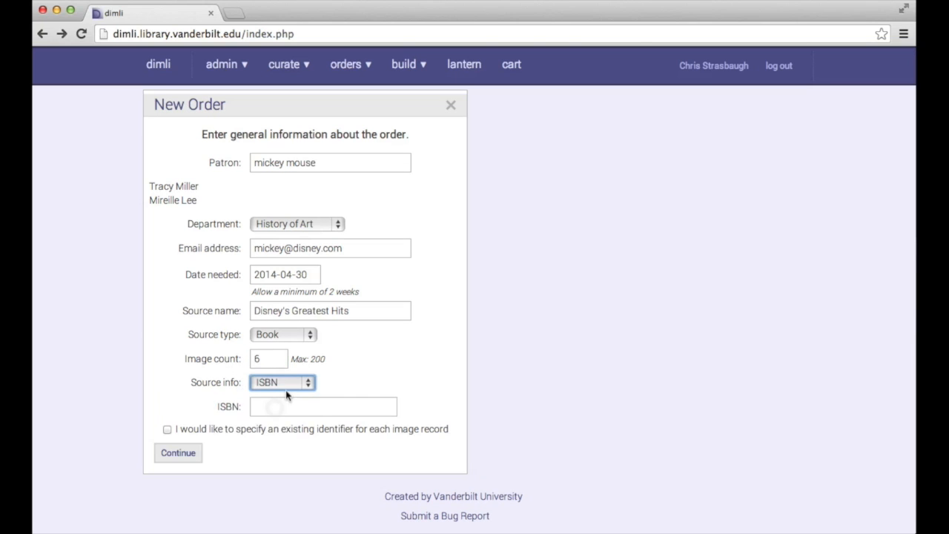
pyautogui.click(281, 408)
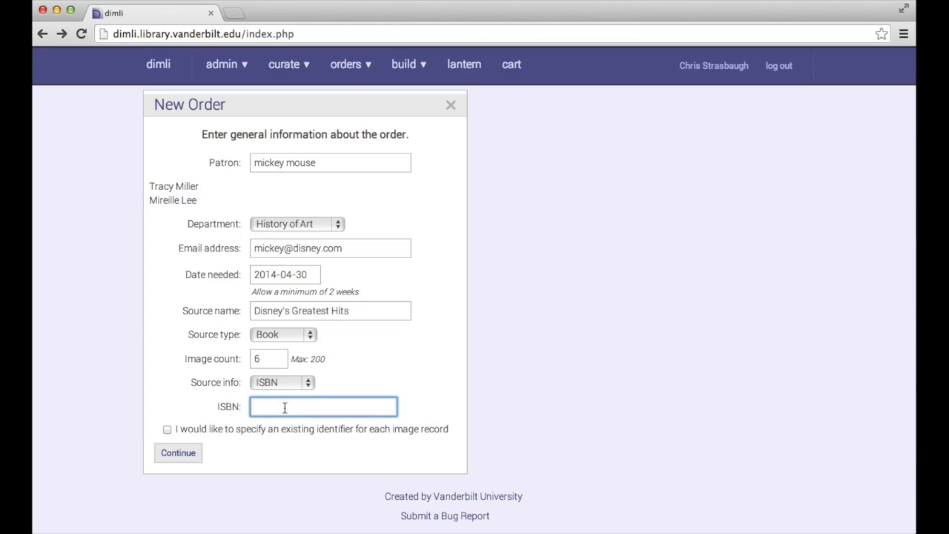
pyautogui.write('383746392')
pyautogui.click(167, 430)
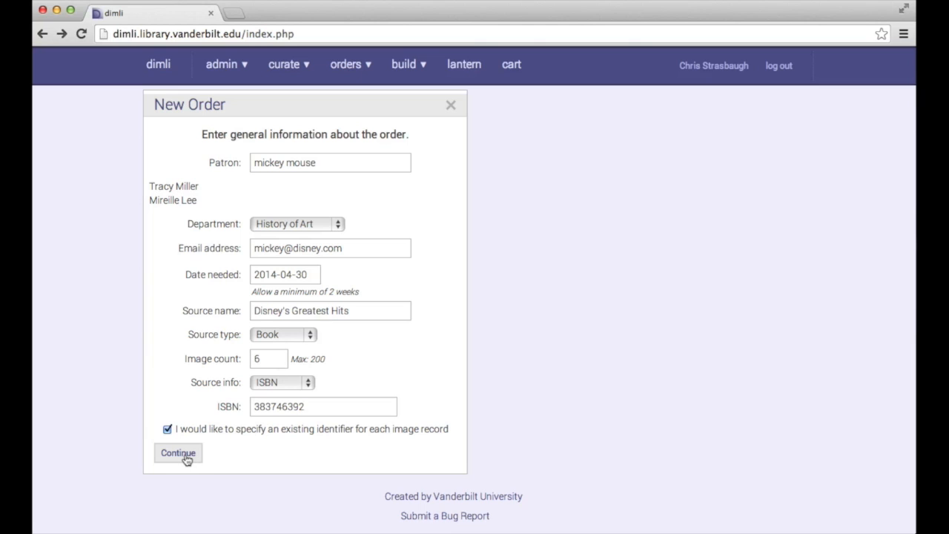
pyautogui.click(185, 458)
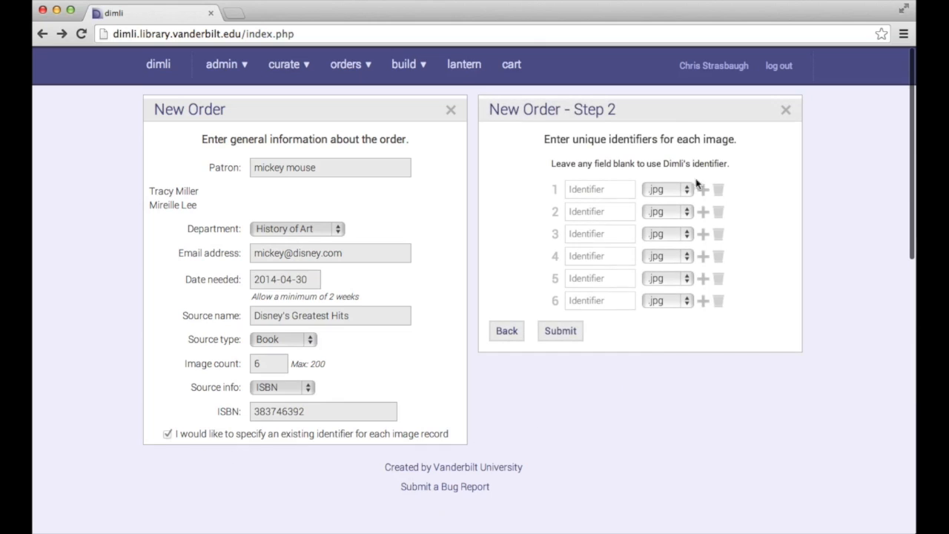
# Enter identifier 37637 for the first image, then return to the general order form.
pyautogui.click(586, 190)
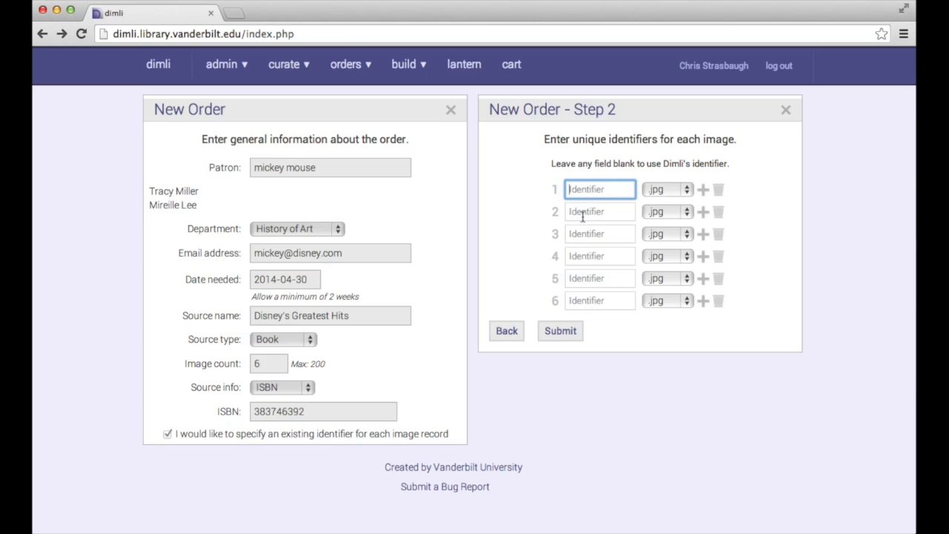
pyautogui.write('37637292')
pyautogui.click(505, 333)
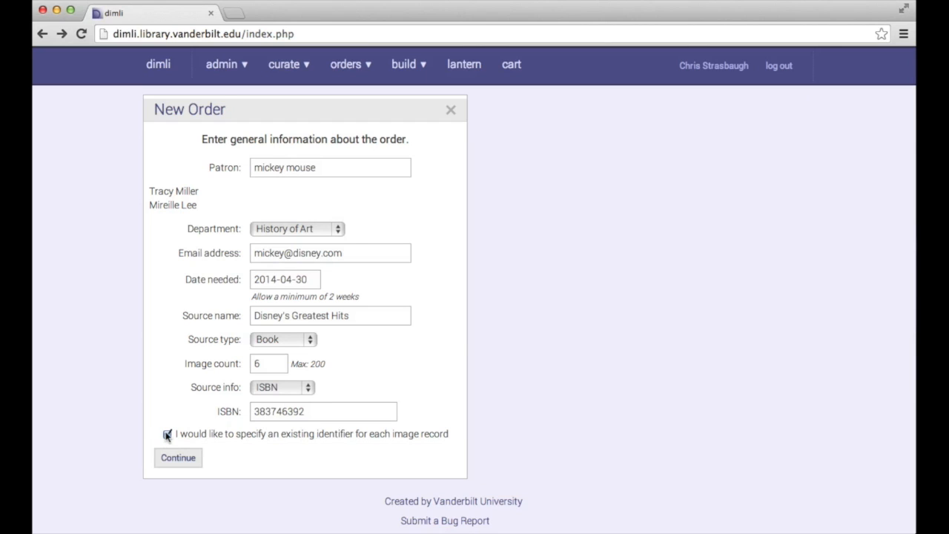
# Drop the per-image identifiers, continue, and enter pages 22, 23 and 24 with 'Top Right'.
pyautogui.click(168, 435)
pyautogui.click(186, 461)
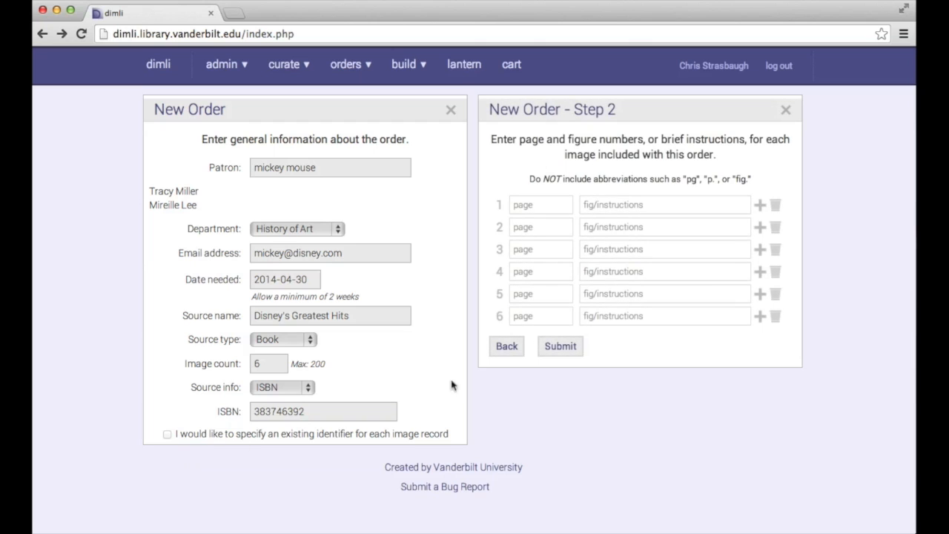
pyautogui.click(541, 210)
pyautogui.write('22')
pyautogui.press('Tab')
pyautogui.press('Tab')
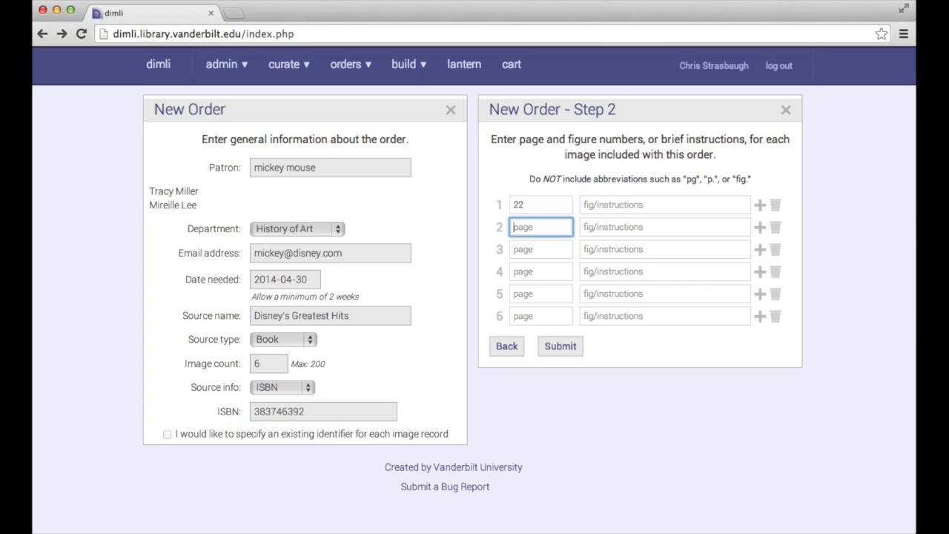
pyautogui.write('23')
pyautogui.press('Tab')
pyautogui.press('Tab')
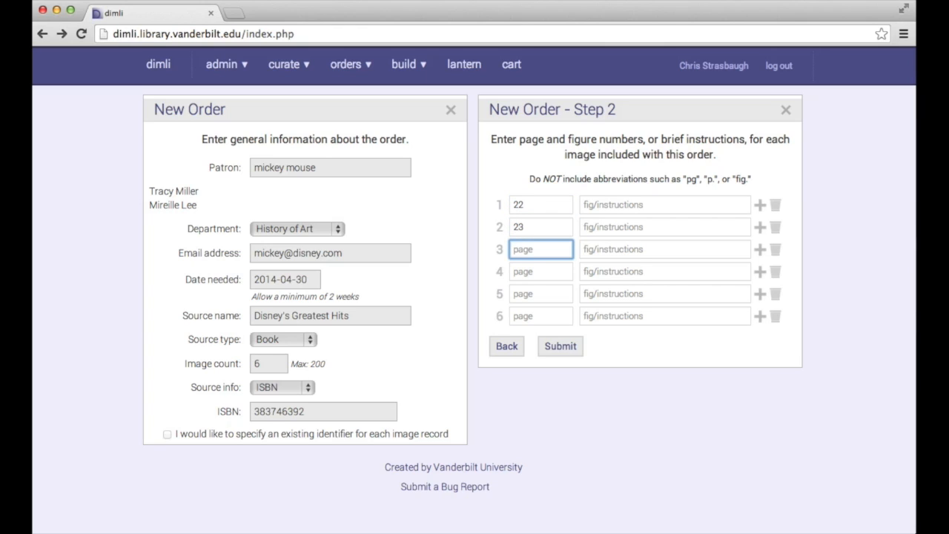
pyautogui.write('24')
pyautogui.press('Tab')
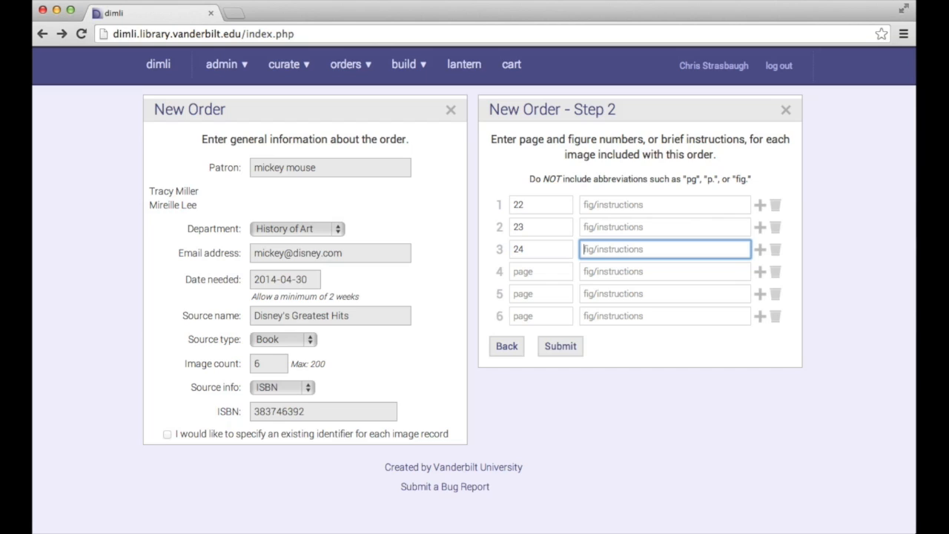
pyautogui.write('Top Right')
# Delete the three extra rows, add a page 23 'Bottom' row, and submit the four images.
pyautogui.click(775, 315)
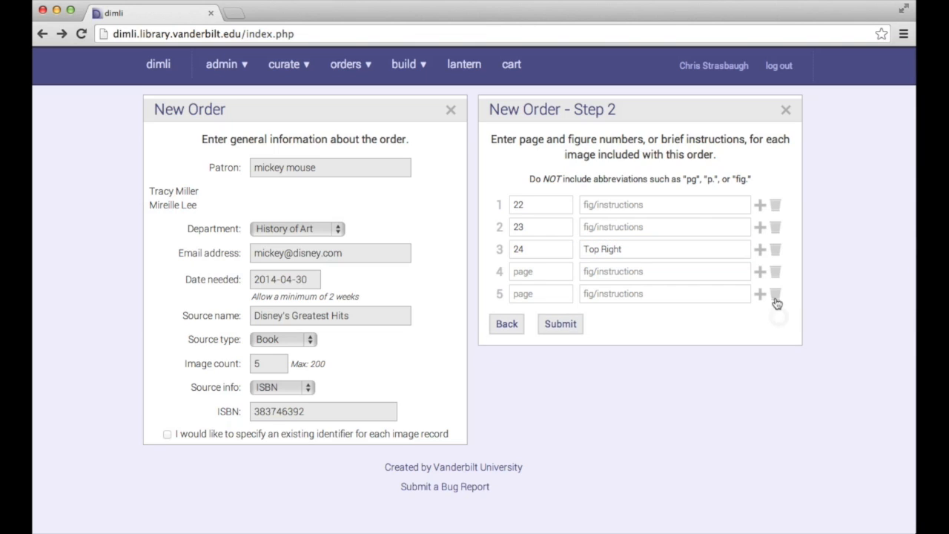
pyautogui.click(775, 295)
pyautogui.click(776, 273)
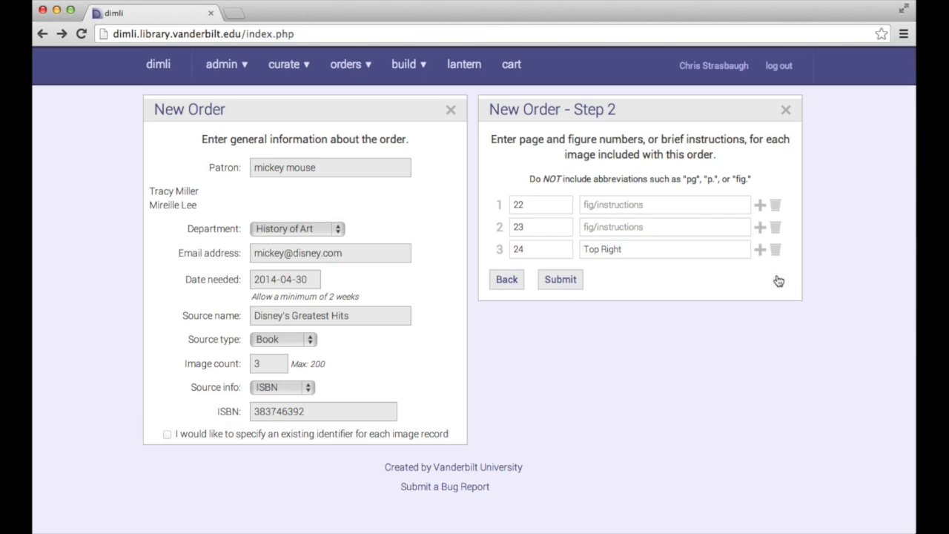
pyautogui.click(760, 227)
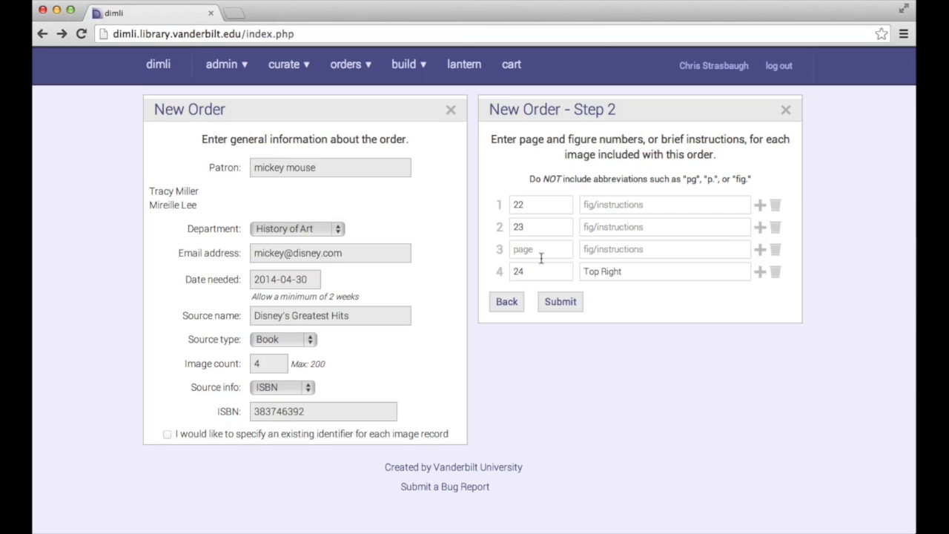
pyautogui.click(536, 254)
pyautogui.write('23')
pyautogui.click(584, 249)
pyautogui.write('Bottom')
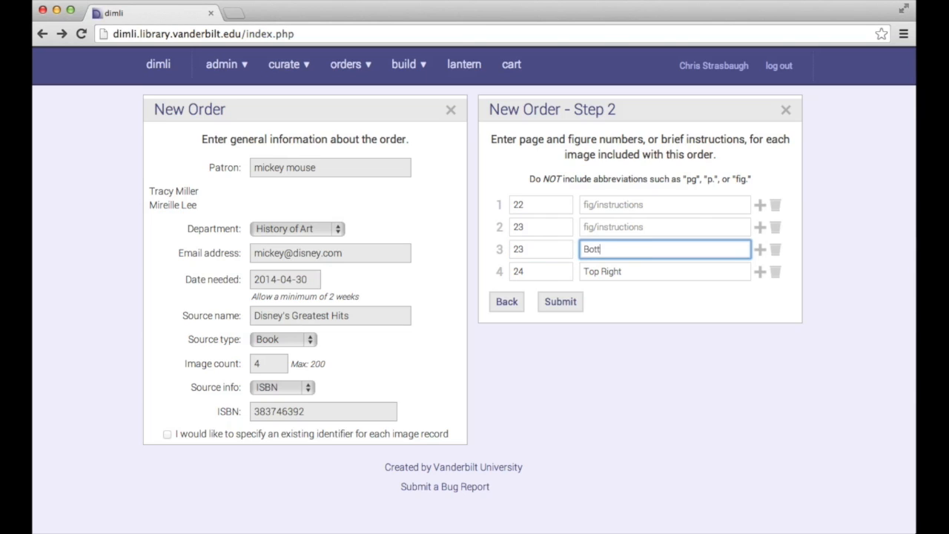
pyautogui.click(567, 302)
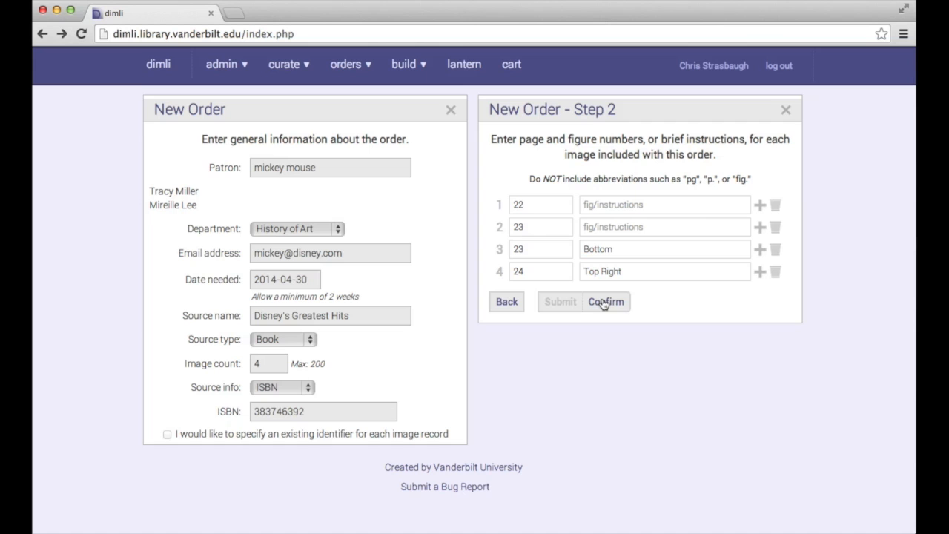
# Confirm the order and enter the patron's first and last name in Register New User.
pyautogui.click(604, 303)
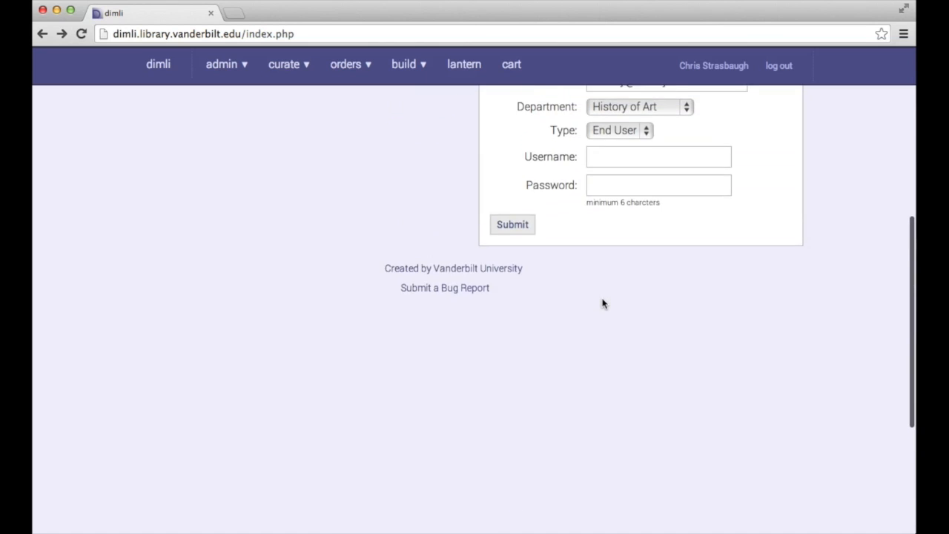
pyautogui.scroll(5, 602, 302)
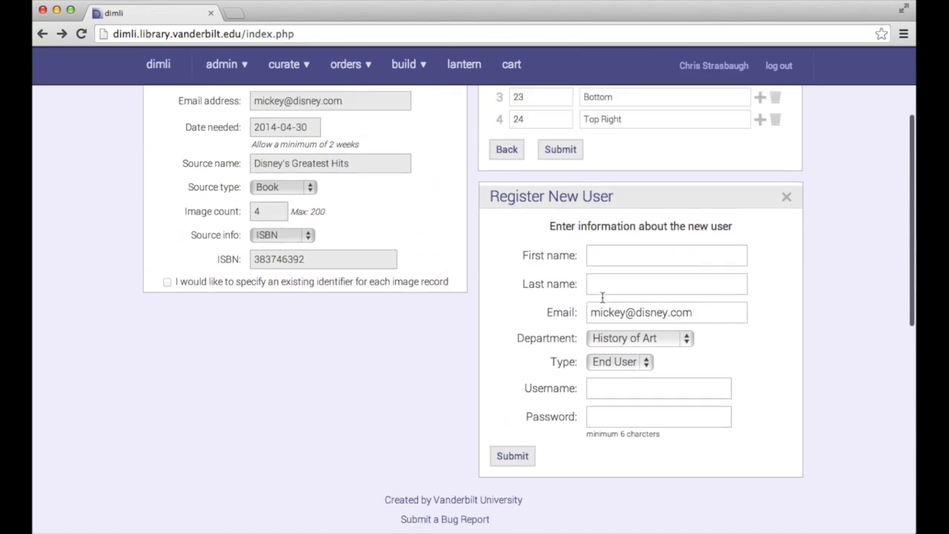
pyautogui.scroll(1, 602, 297)
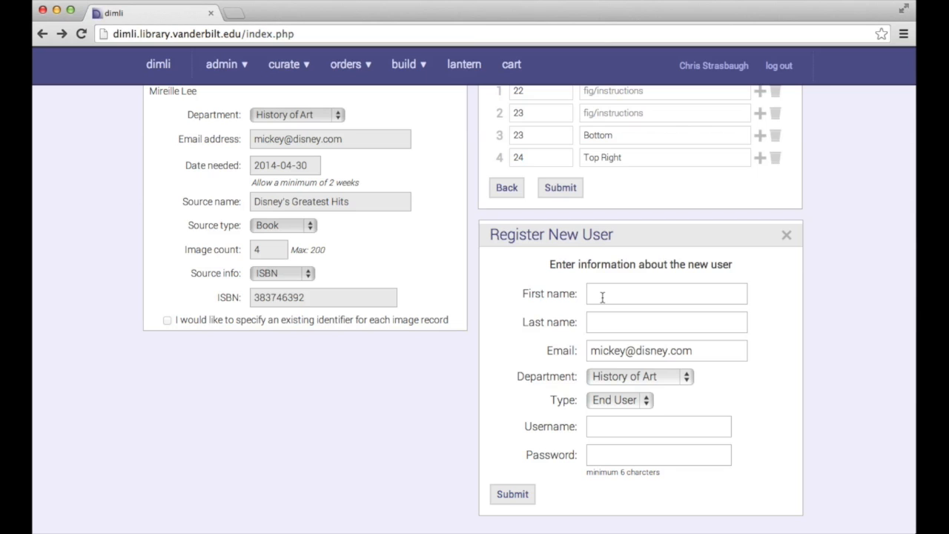
pyautogui.click(602, 297)
pyautogui.write('Mickey')
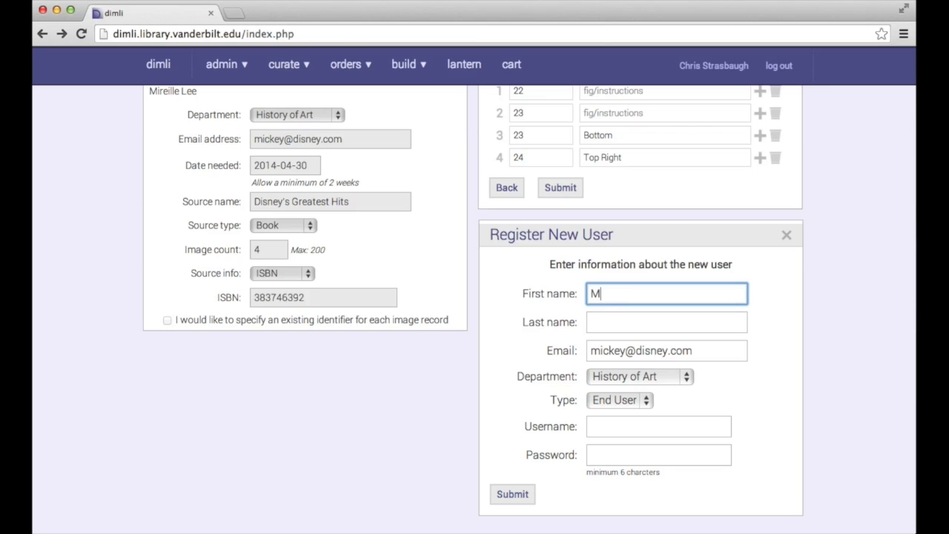
pyautogui.press('Tab')
pyautogui.write('Mouse')
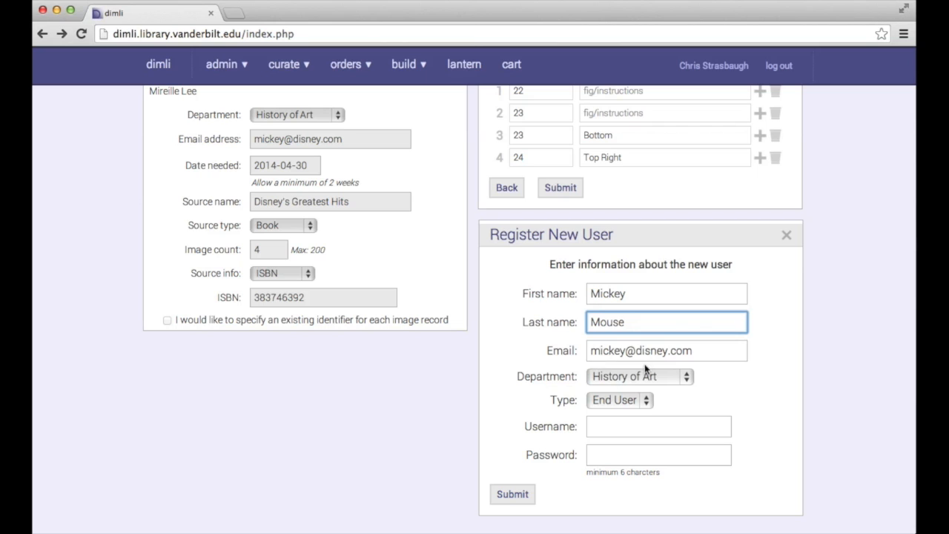
# Keep account type End User and enter the new user's username and password.
pyautogui.click(618, 404)
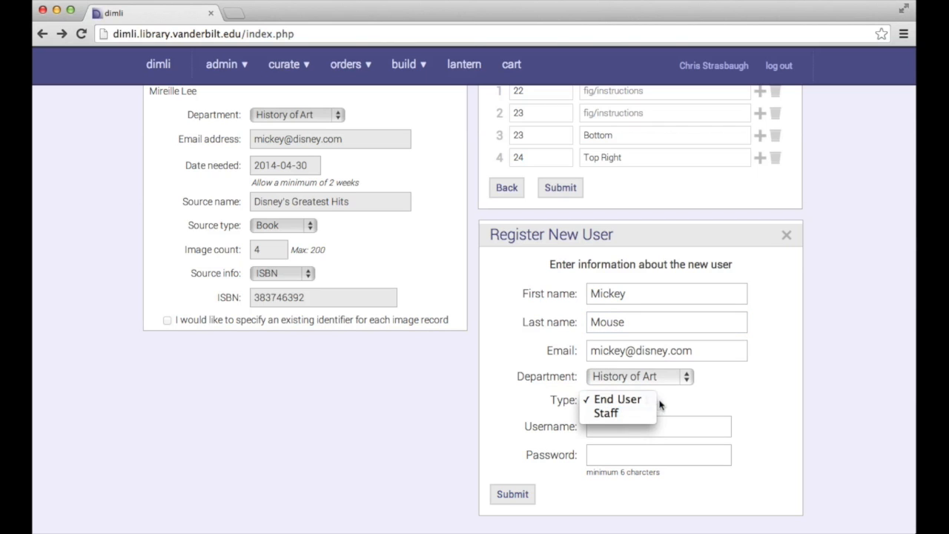
pyautogui.click(668, 401)
pyautogui.click(633, 433)
pyautogui.write('m')
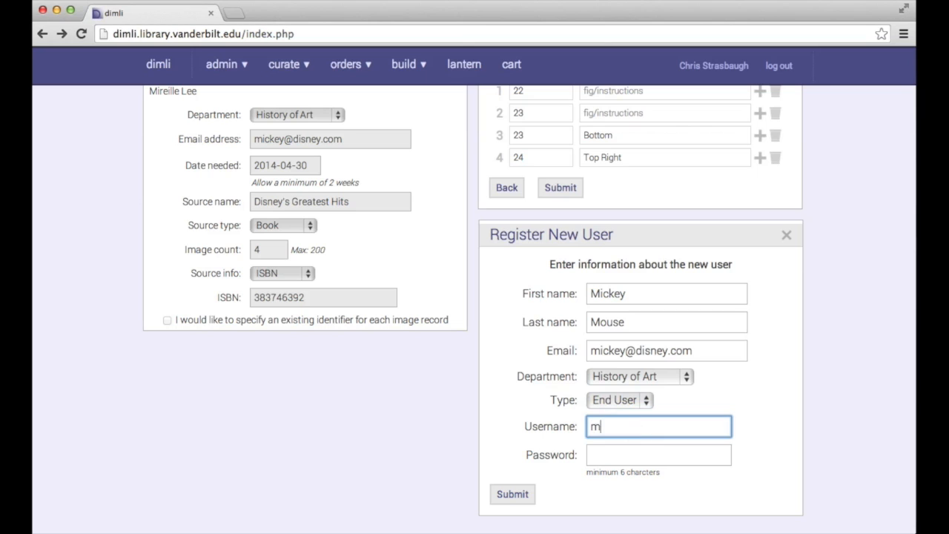
pyautogui.write('ickey')
pyautogui.click(617, 455)
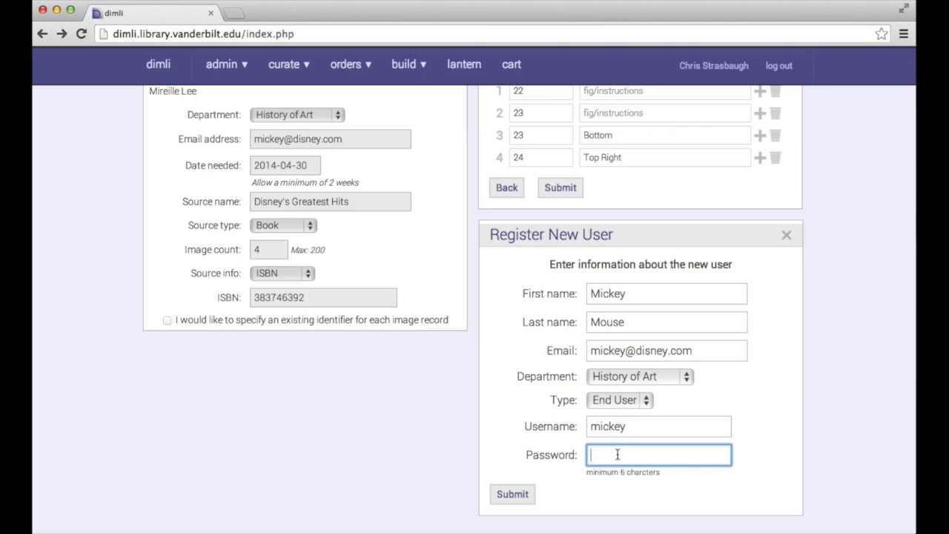
# Submit the registration form to create the patron's End User account.
pyautogui.click(513, 495)
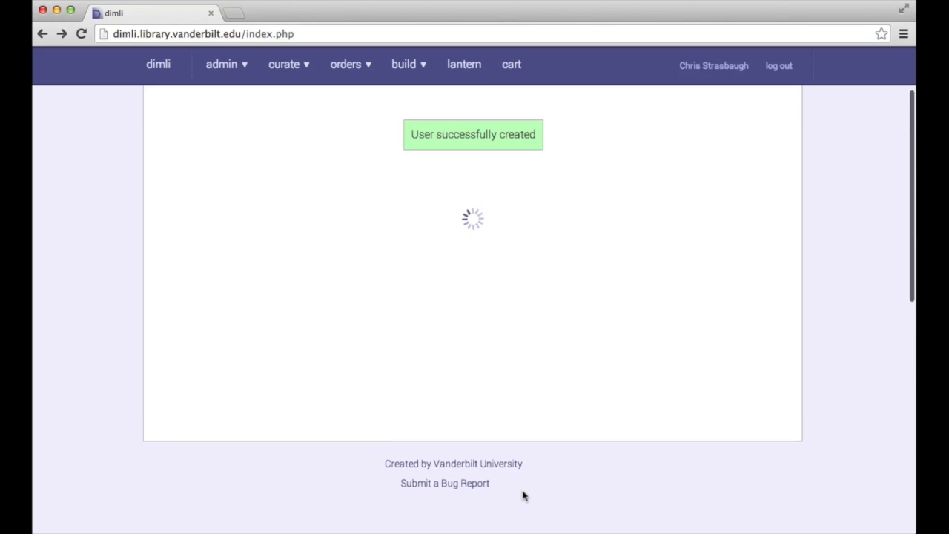